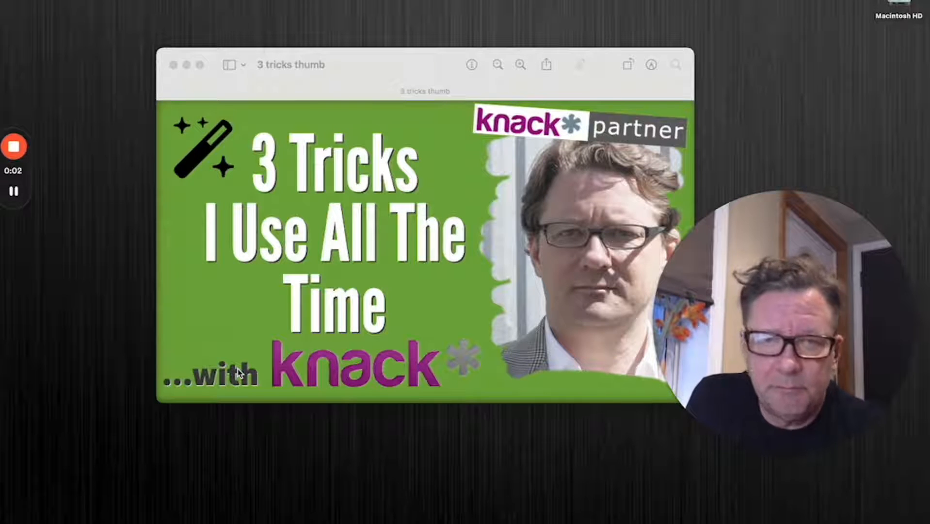
{"action": "left_click_drag", "start_coordinate": [0, 63], "coordinate": [230, 53]}
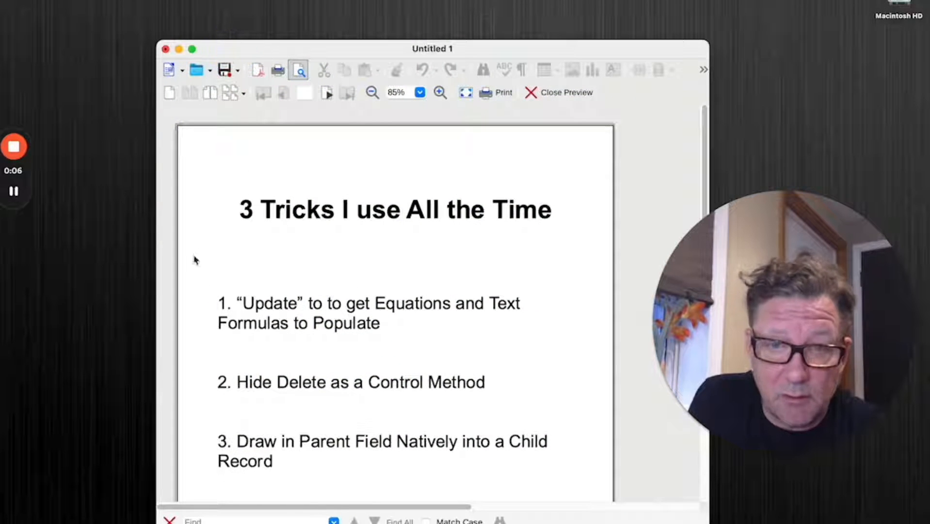
{"action": "left_click_drag", "start_coordinate": [343, 54], "coordinate": [0, 126]}
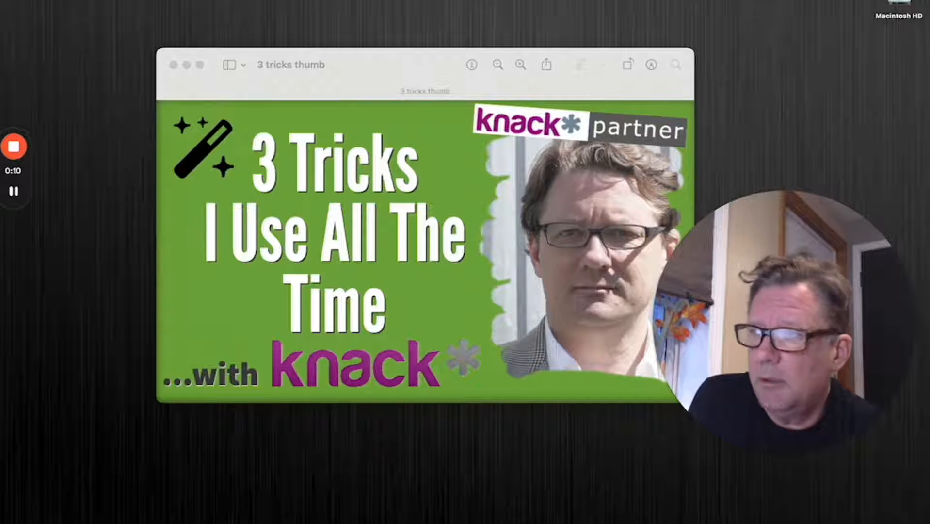
{"action": "left_click_drag", "start_coordinate": [0, 126], "coordinate": [415, 45]}
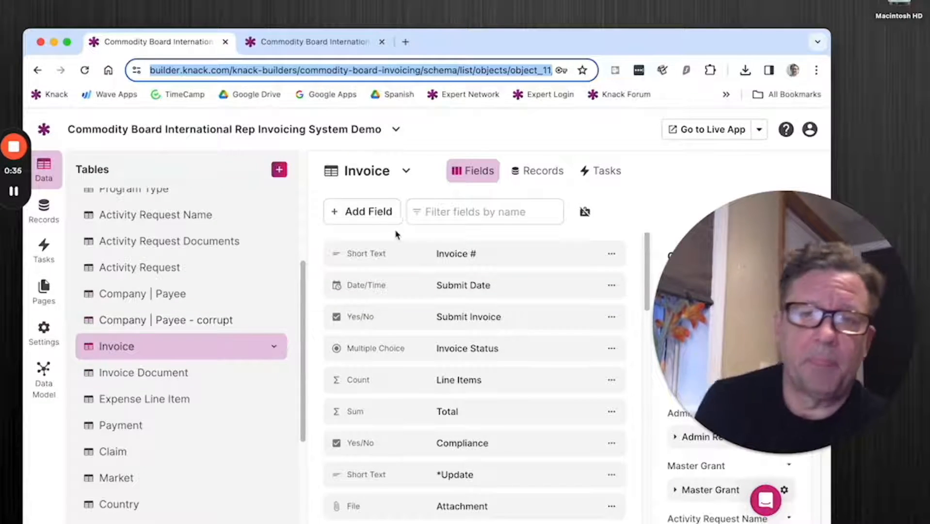
Start a new Text Formula field in the Invoice table and name it Test Company Address.
{"action": "left_click", "coordinate": [374, 210]}
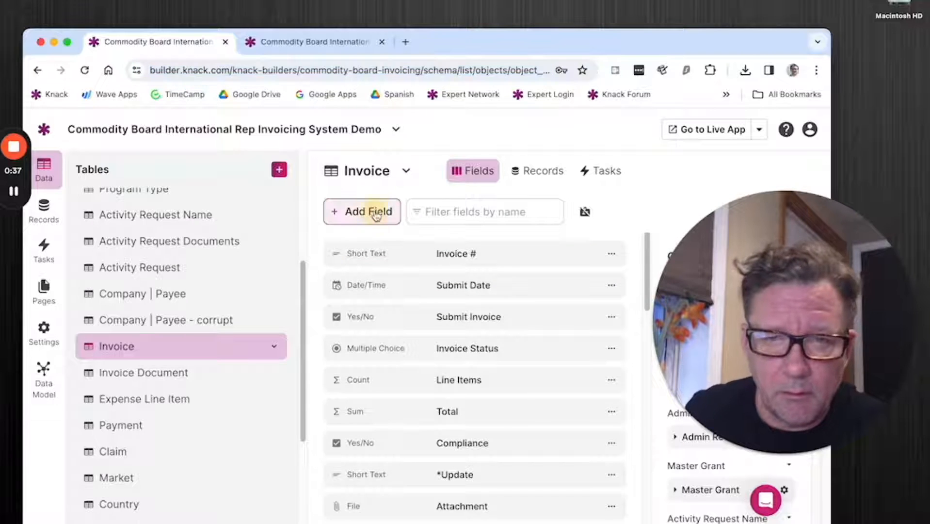
{"action": "scroll", "coordinate": [224, 381], "scroll_direction": "down", "scroll_amount": 1}
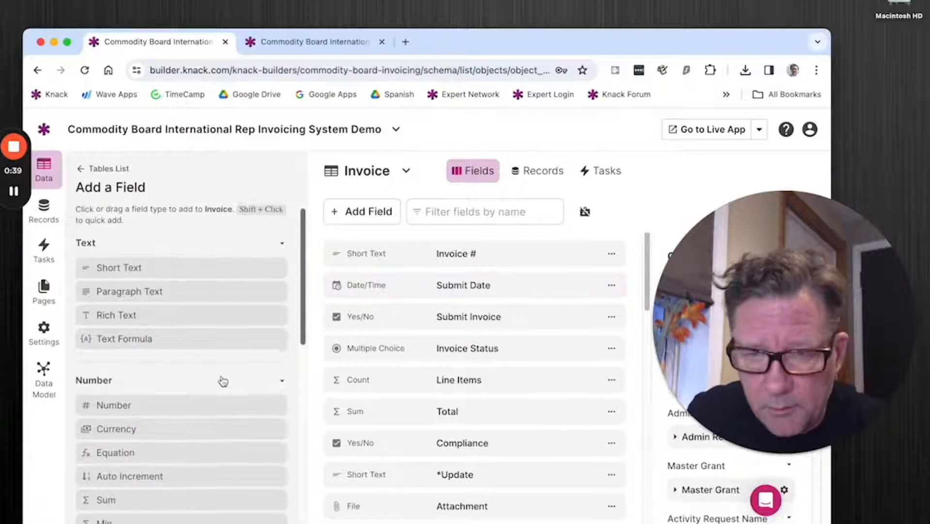
{"action": "left_click", "coordinate": [192, 337]}
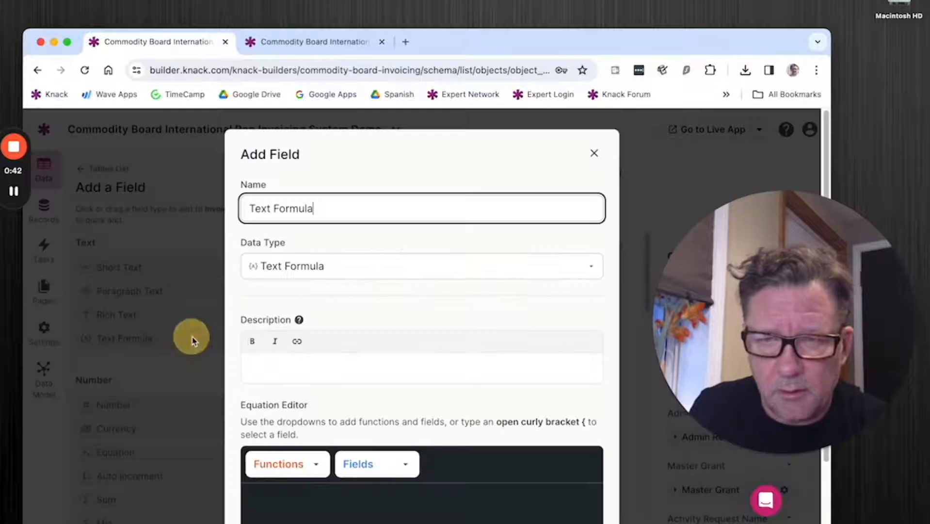
{"action": "triple_click", "coordinate": [330, 206]}
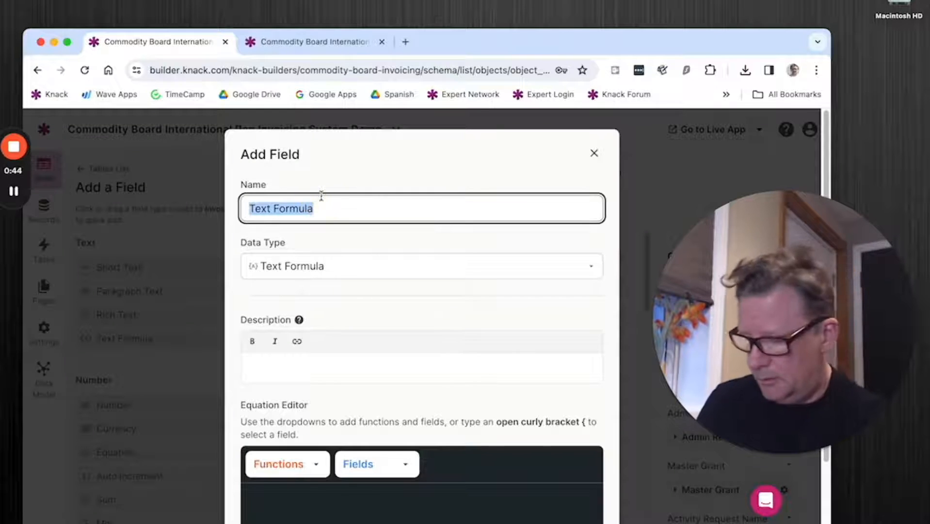
{"action": "type", "text": "Test Company Address"}
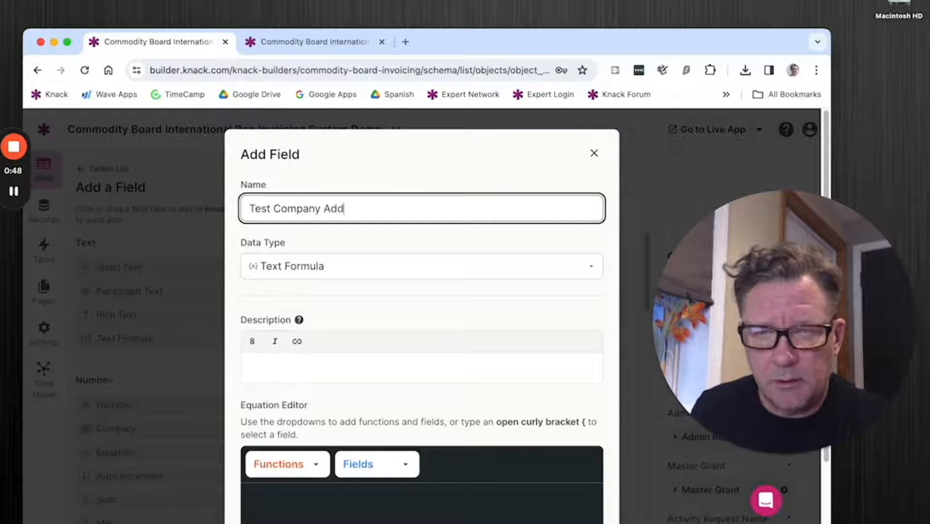
Set the formula to the connected Invoice Company | Payee Address field and add the new field to the Invoice table.
{"action": "left_click", "coordinate": [374, 465]}
{"action": "left_click", "coordinate": [388, 315]}
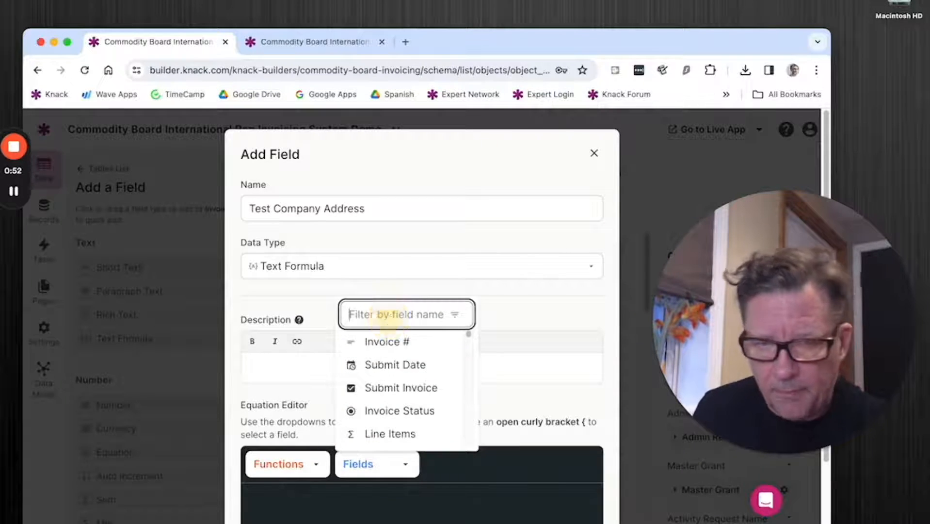
{"action": "type", "text": "add"}
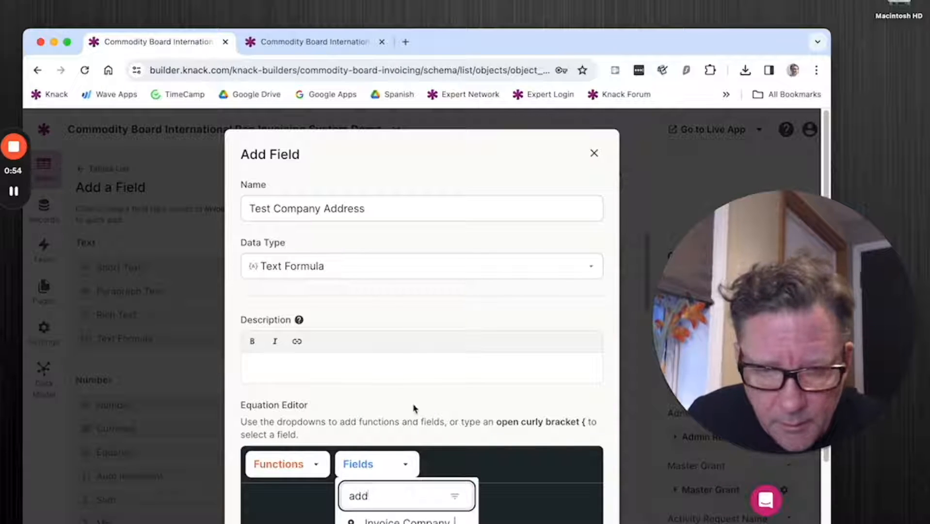
{"action": "left_click", "coordinate": [407, 521]}
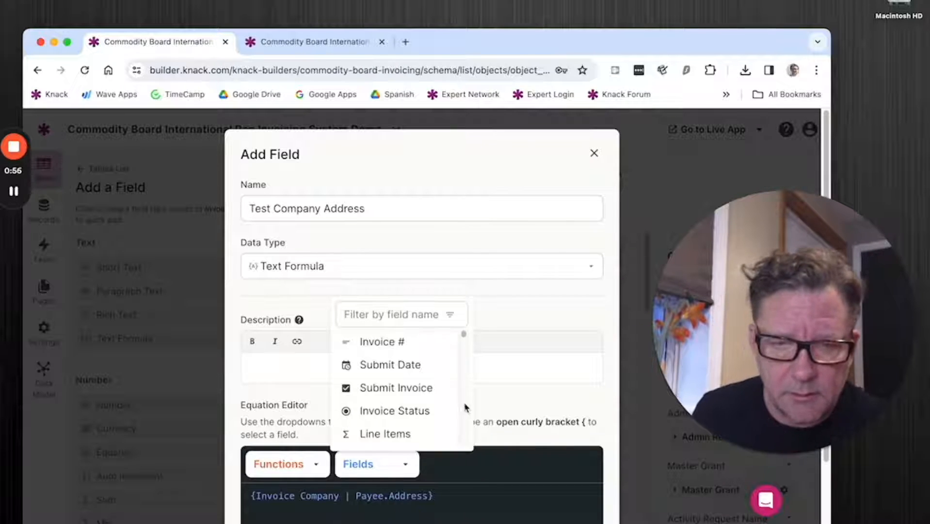
{"action": "left_click", "coordinate": [511, 360]}
{"action": "scroll", "coordinate": [507, 371], "scroll_direction": "down", "scroll_amount": 1}
{"action": "scroll", "coordinate": [462, 247], "scroll_direction": "down", "scroll_amount": 3}
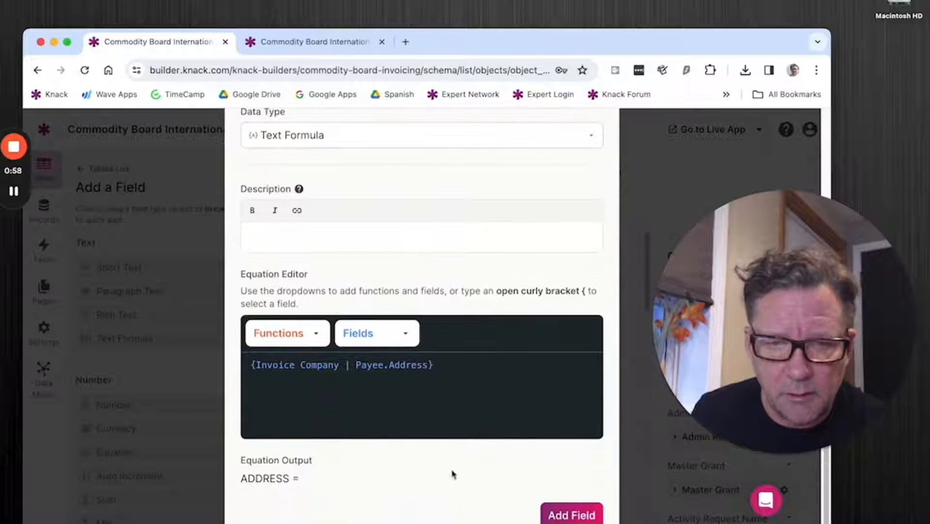
{"action": "left_click", "coordinate": [553, 509]}
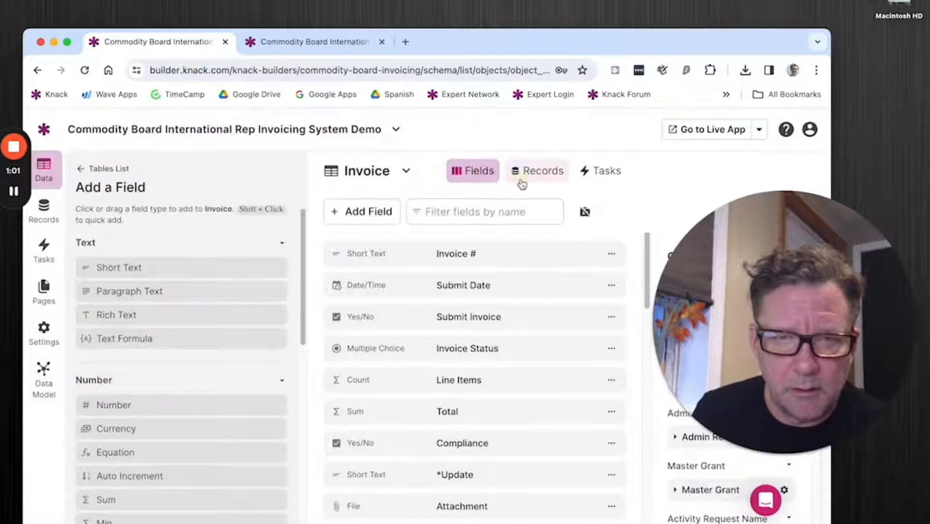
View the Invoice table's records and check the Test Company Address column for populated values.
{"action": "left_click", "coordinate": [527, 179]}
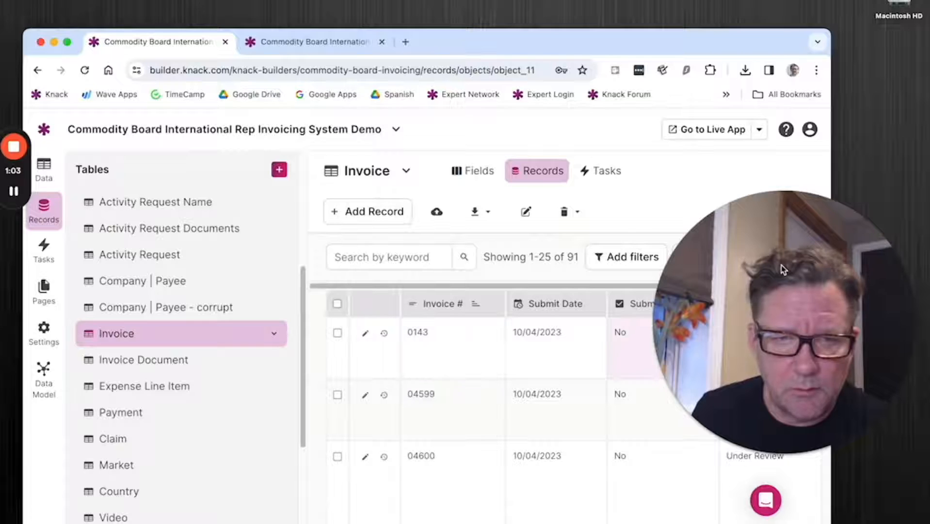
{"action": "left_click_drag", "start_coordinate": [781, 266], "coordinate": [790, 71]}
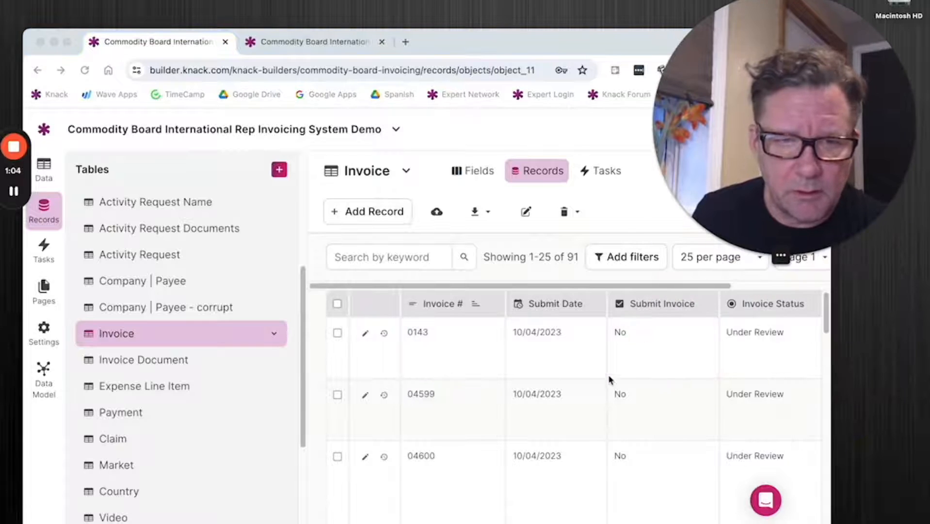
{"action": "scroll", "coordinate": [604, 371], "scroll_direction": "right", "scroll_amount": 10}
{"action": "scroll", "coordinate": [593, 359], "scroll_direction": "right", "scroll_amount": 6}
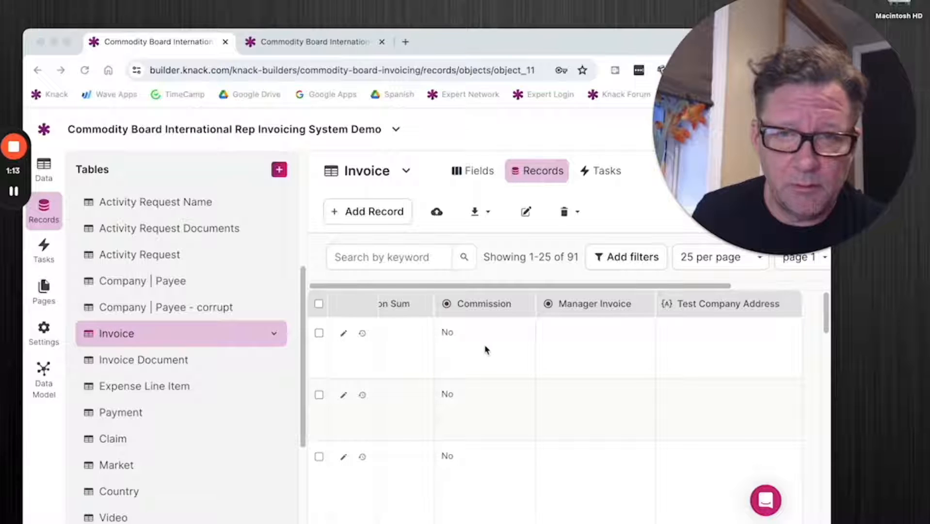
{"action": "scroll", "coordinate": [522, 339], "scroll_direction": "right", "scroll_amount": 5}
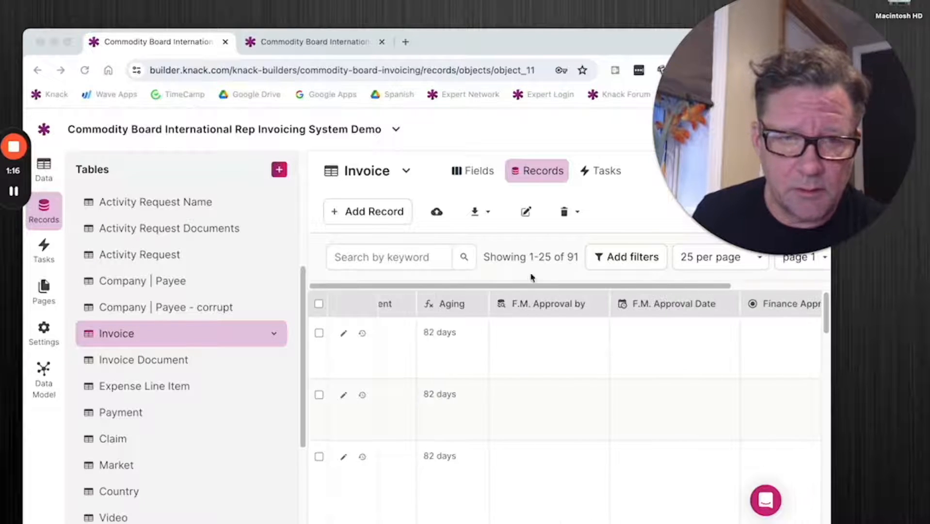
Start a batch update of every Invoice record without criteria and choose *Update as the field to change.
{"action": "left_click", "coordinate": [526, 213]}
{"action": "left_click", "coordinate": [527, 214]}
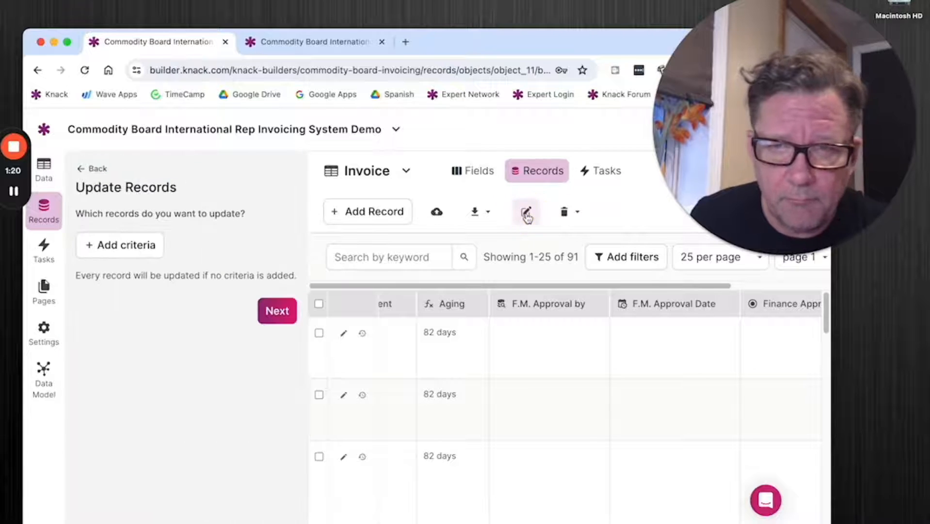
{"action": "left_click", "coordinate": [273, 319]}
{"action": "left_click", "coordinate": [157, 231]}
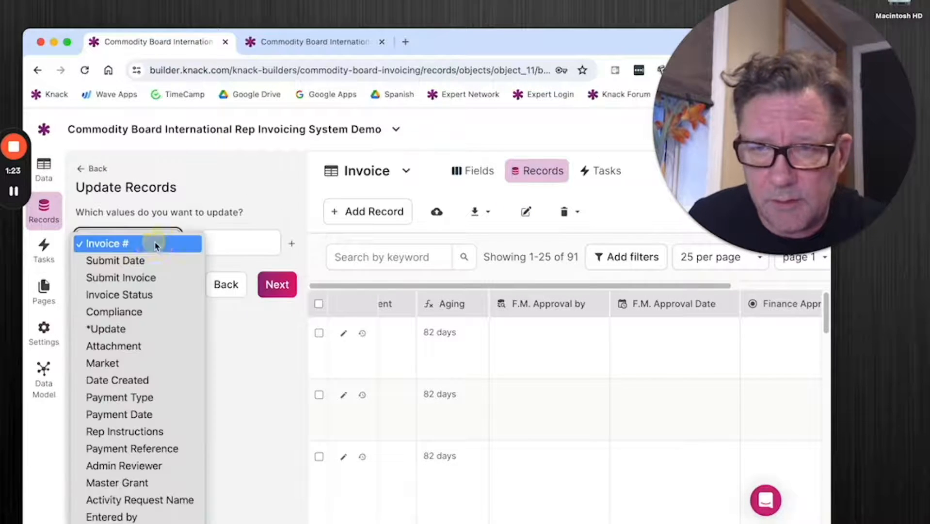
{"action": "left_click", "coordinate": [158, 330]}
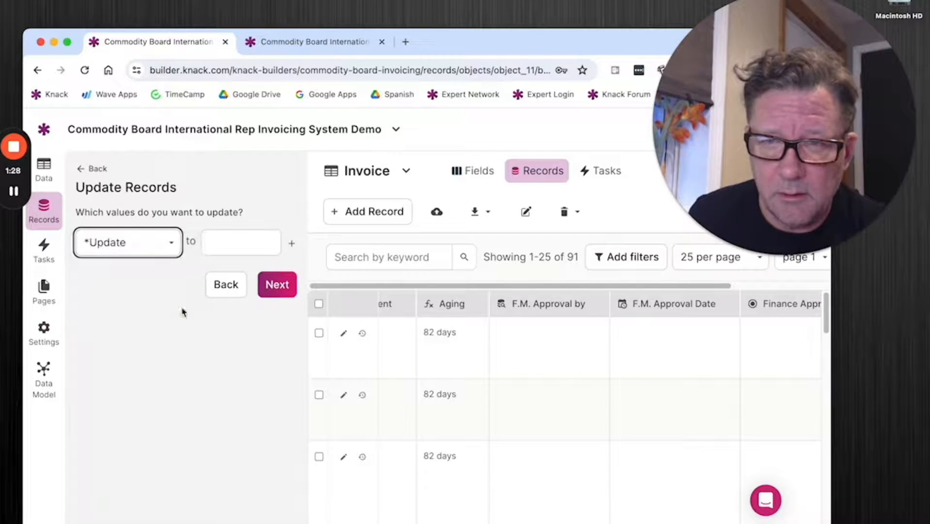
Complete the new value for *Update, run the batch update on the Invoice records and dismiss the completion notice.
{"action": "left_click", "coordinate": [235, 241]}
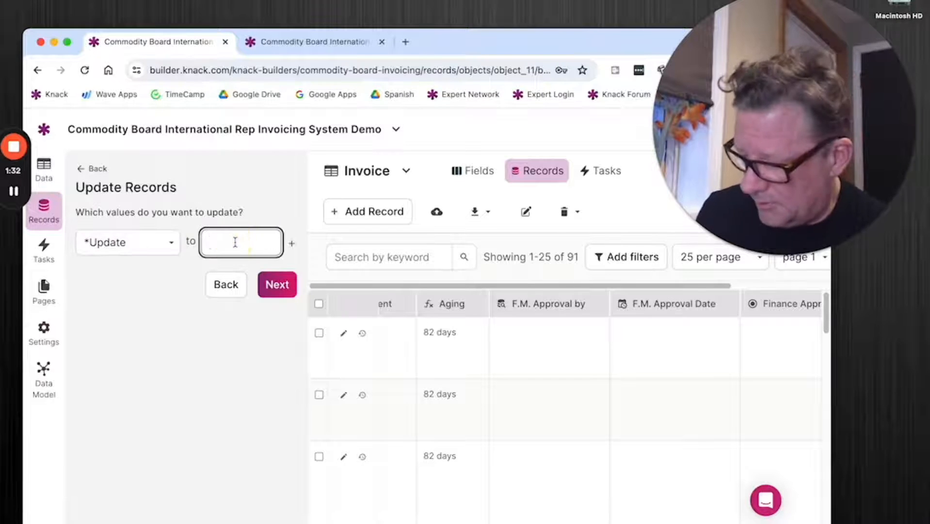
{"action": "left_click", "coordinate": [275, 286]}
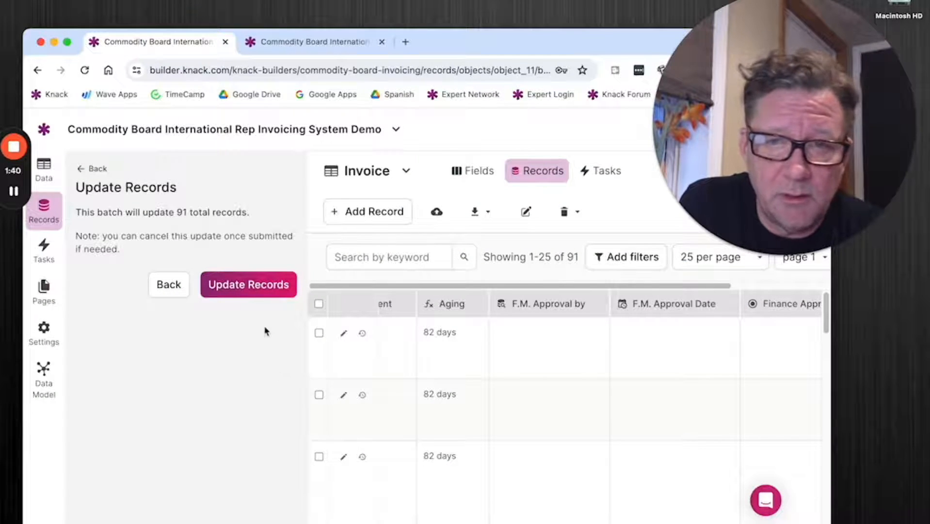
{"action": "left_click", "coordinate": [248, 284]}
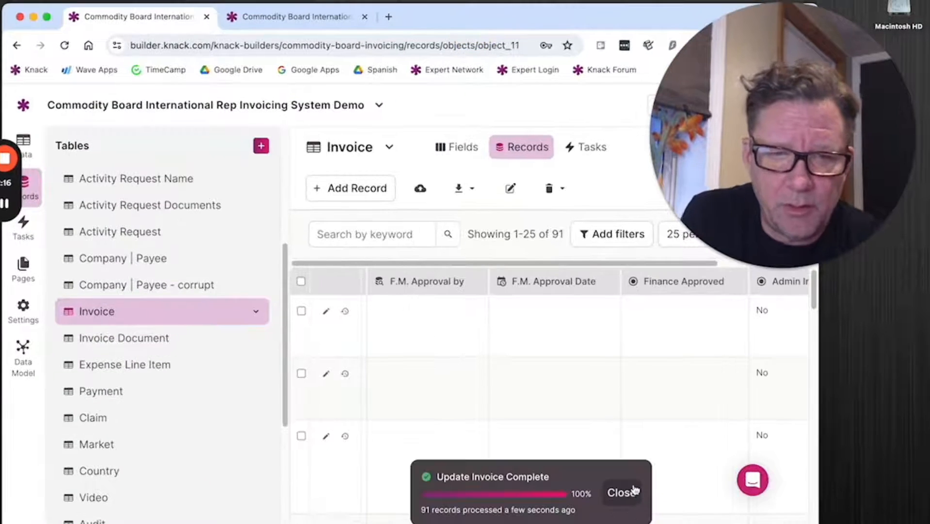
{"action": "left_click", "coordinate": [634, 491]}
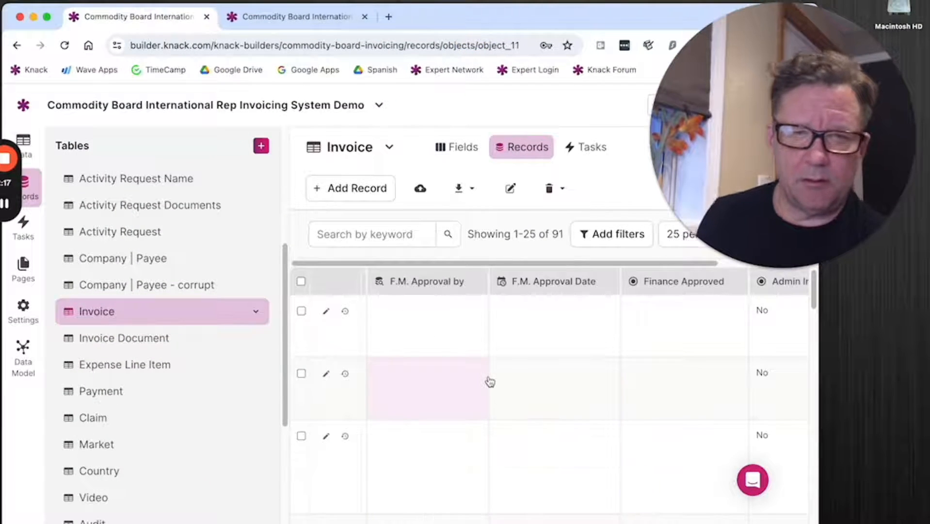
{"action": "scroll", "coordinate": [490, 381], "scroll_direction": "right", "scroll_amount": 5}
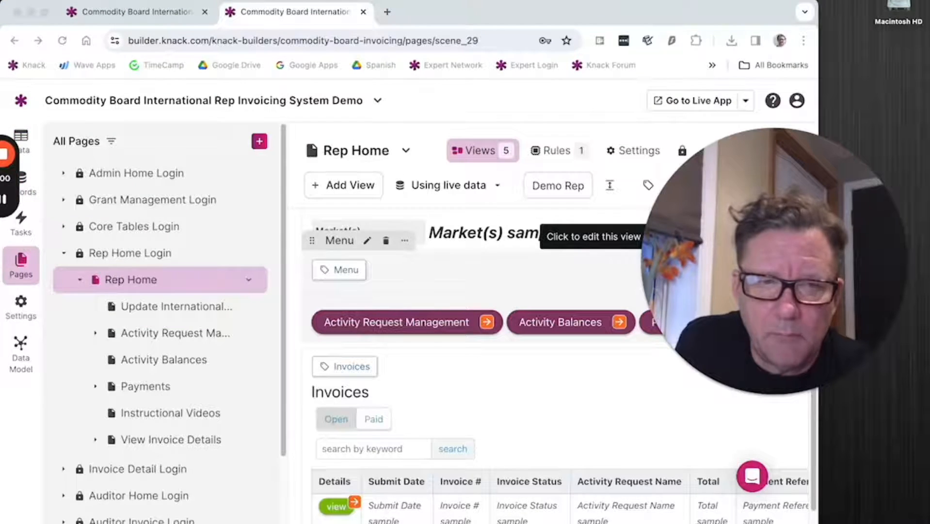
Open the Invoices grid on the Rep Home page for editing through its Delete column.
{"action": "left_click_drag", "start_coordinate": [0, 63], "coordinate": [503, 60]}
{"action": "left_click", "coordinate": [775, 107]}
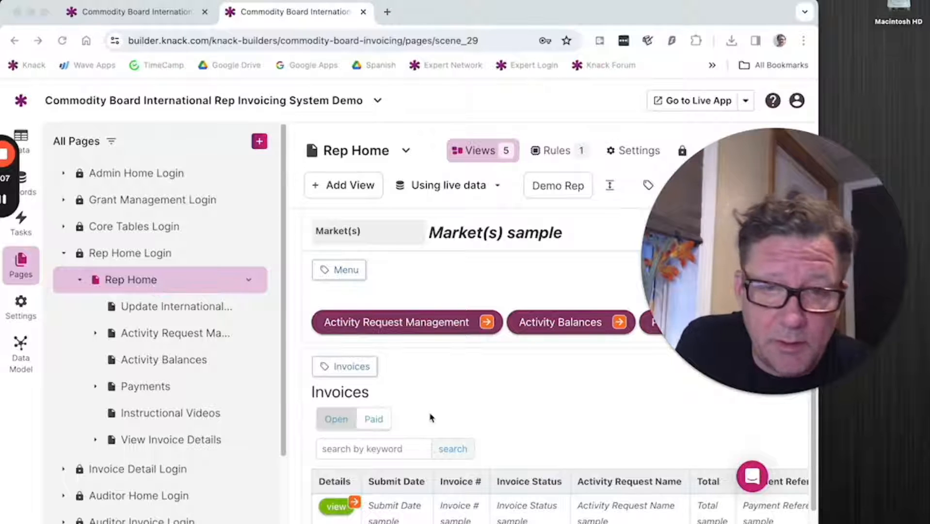
{"action": "scroll", "coordinate": [427, 393], "scroll_direction": "down", "scroll_amount": 2}
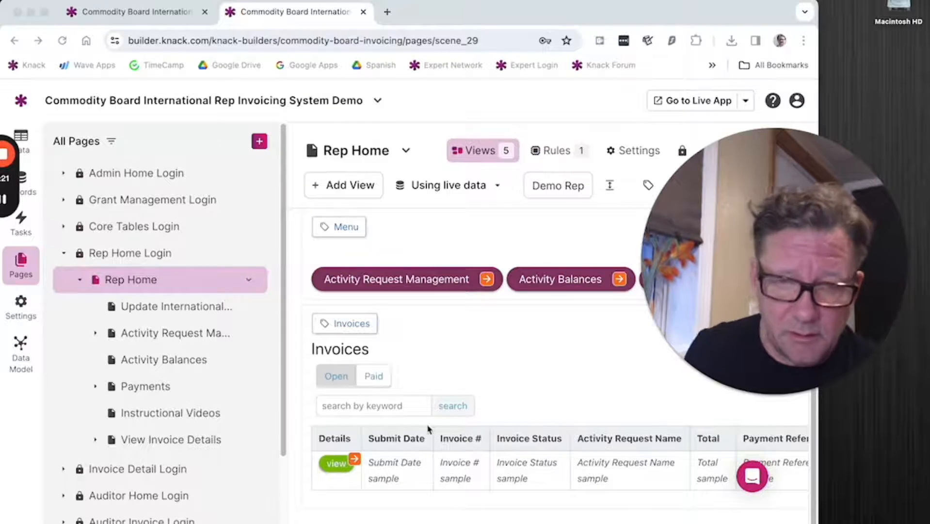
{"action": "scroll", "coordinate": [554, 387], "scroll_direction": "right", "scroll_amount": 1}
{"action": "scroll", "coordinate": [554, 387], "scroll_direction": "right", "scroll_amount": 5}
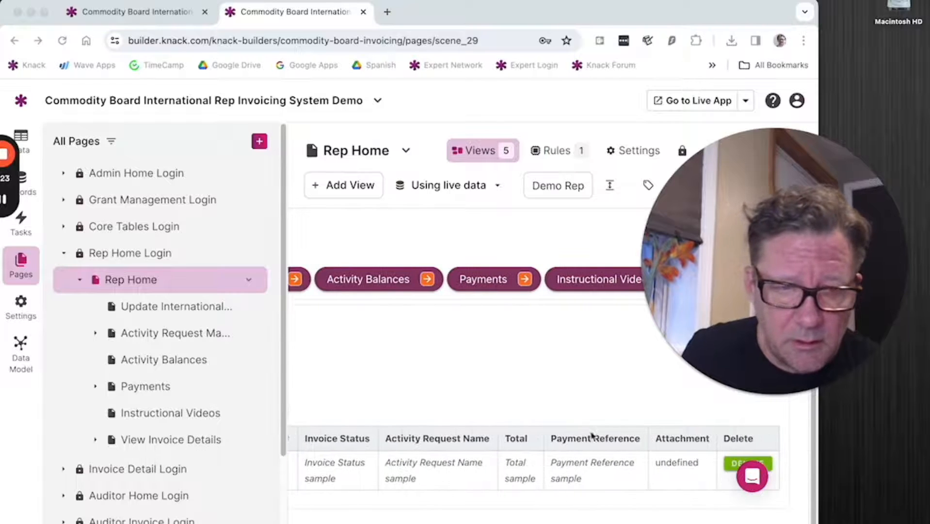
{"action": "left_click", "coordinate": [735, 441]}
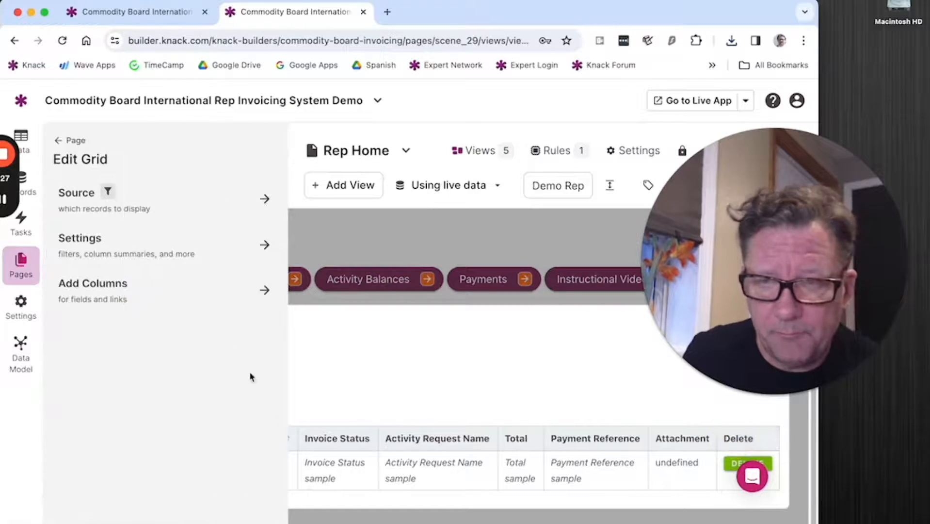
Open the column properties of the Invoices grid's Delete column and examine its display rule.
{"action": "left_click", "coordinate": [730, 439]}
{"action": "scroll", "coordinate": [215, 372], "scroll_direction": "down", "scroll_amount": 2}
{"action": "scroll", "coordinate": [214, 372], "scroll_direction": "down", "scroll_amount": 8}
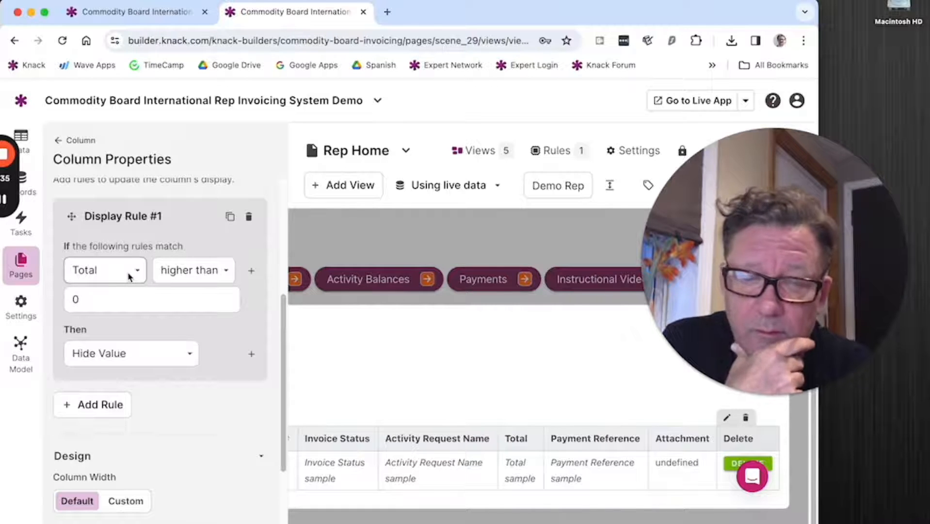
{"action": "left_click", "coordinate": [146, 301]}
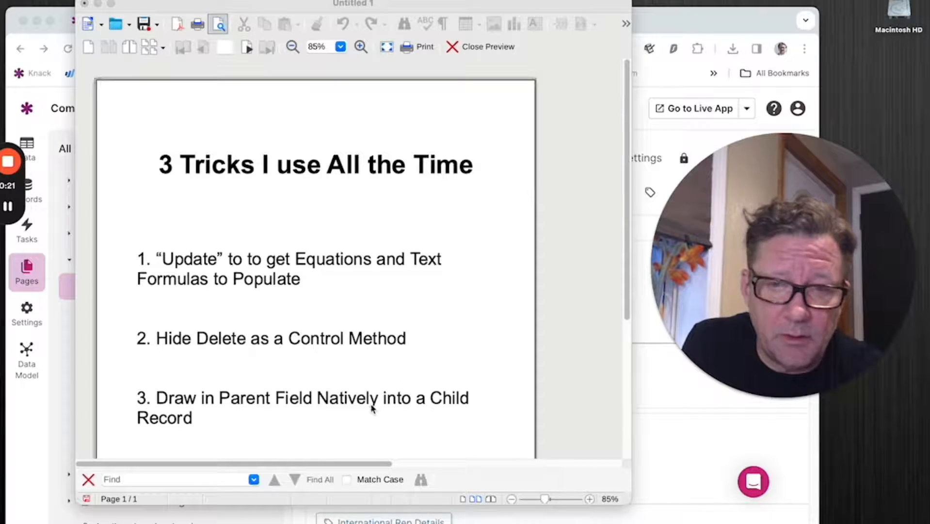
Go from the Rep Home page's Invoices grid to its linked View Invoice Details page.
{"action": "left_click_drag", "start_coordinate": [223, 7], "coordinate": [0, 51]}
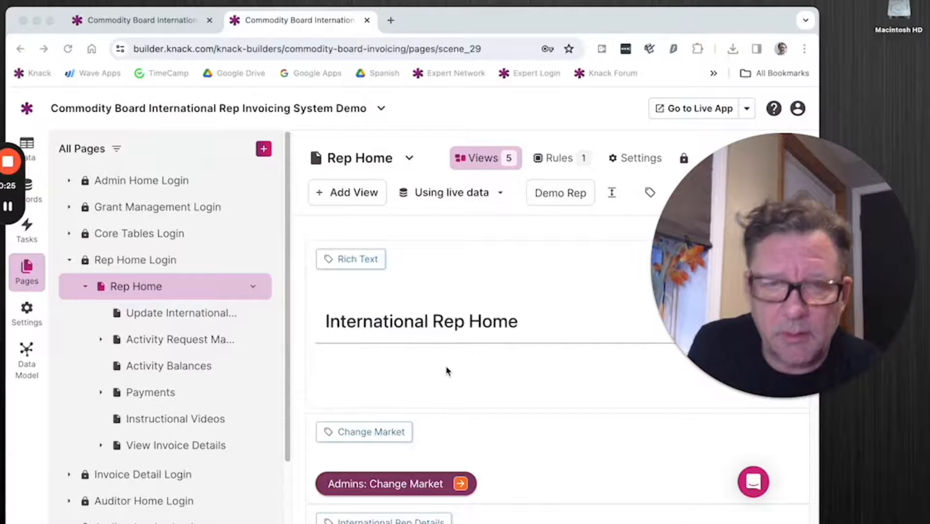
{"action": "scroll", "coordinate": [465, 380], "scroll_direction": "down", "scroll_amount": 4}
{"action": "scroll", "coordinate": [465, 381], "scroll_direction": "down", "scroll_amount": 4}
{"action": "left_click", "coordinate": [359, 467]}
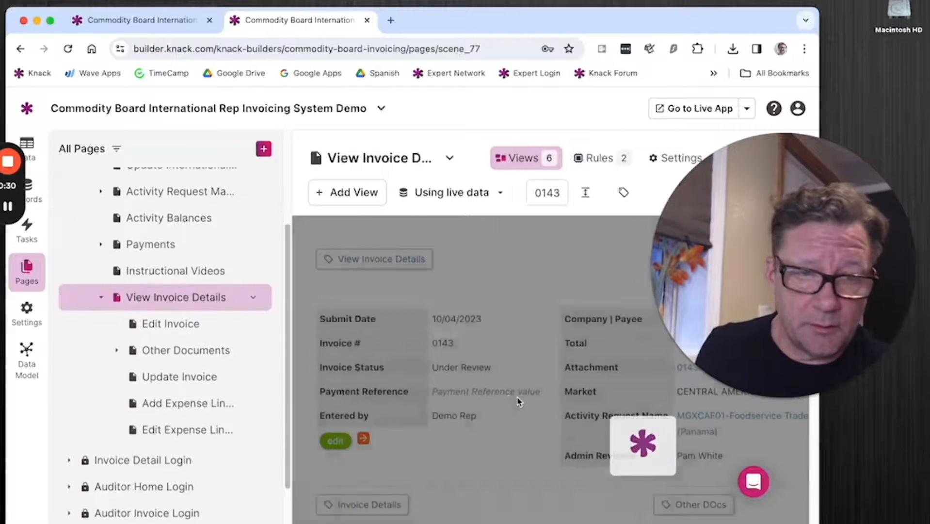
Open the Expense Line Items grid on the View Invoice Details page for editing and examine its Edit column's properties.
{"action": "scroll", "coordinate": [497, 392], "scroll_direction": "down", "scroll_amount": 2}
{"action": "scroll", "coordinate": [498, 393], "scroll_direction": "down", "scroll_amount": 1}
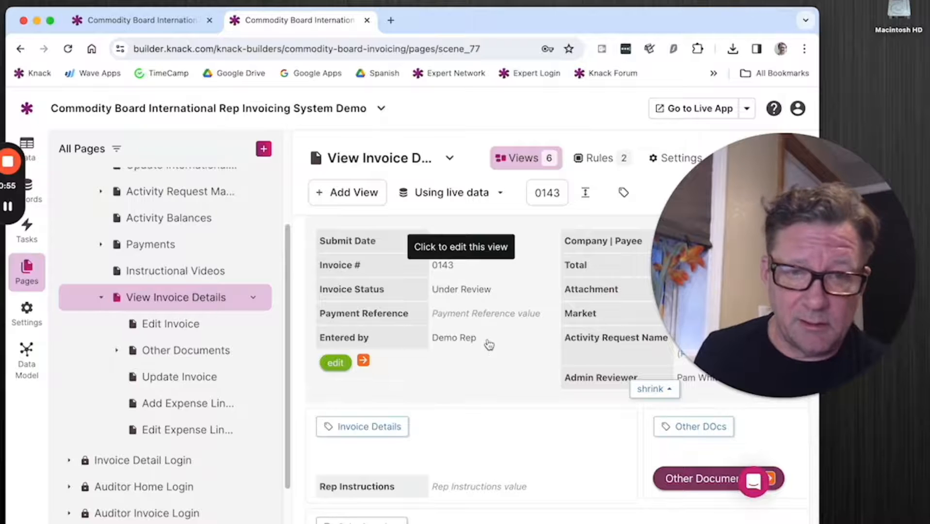
{"action": "scroll", "coordinate": [488, 344], "scroll_direction": "down", "scroll_amount": 8}
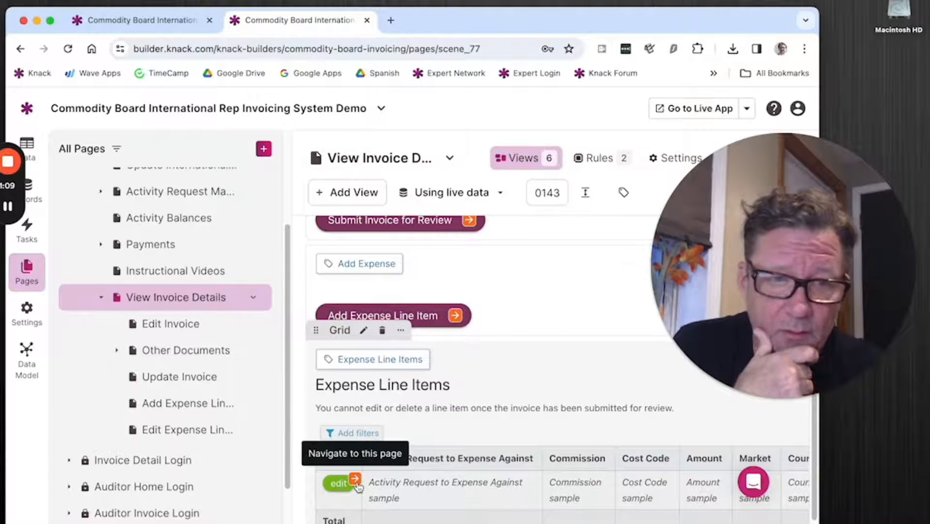
{"action": "left_click", "coordinate": [497, 400]}
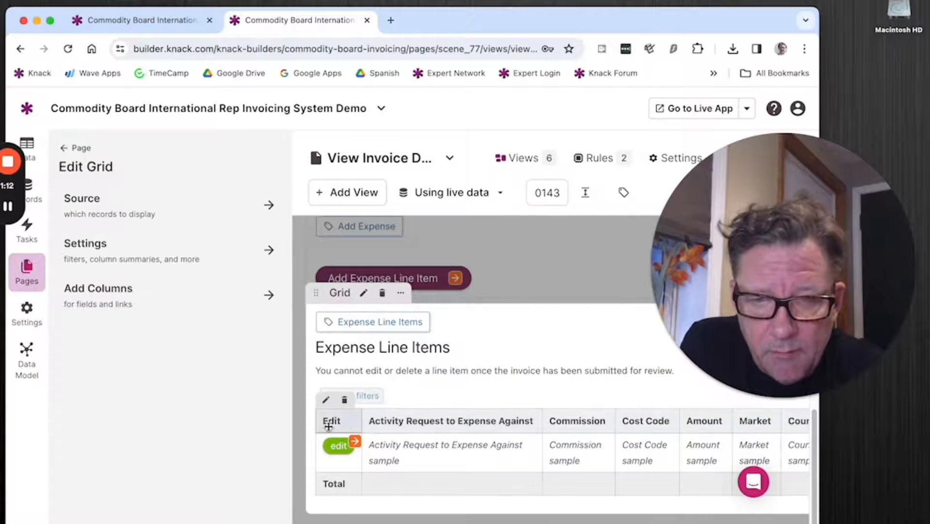
{"action": "left_click", "coordinate": [328, 426]}
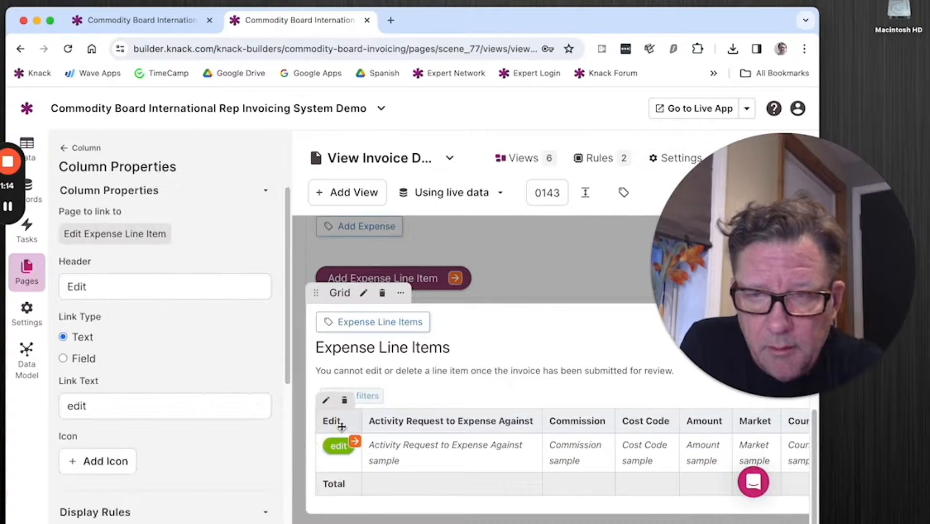
{"action": "scroll", "coordinate": [231, 415], "scroll_direction": "down", "scroll_amount": 5}
{"action": "scroll", "coordinate": [232, 416], "scroll_direction": "down", "scroll_amount": 2}
{"action": "scroll", "coordinate": [233, 415], "scroll_direction": "up", "scroll_amount": 10}
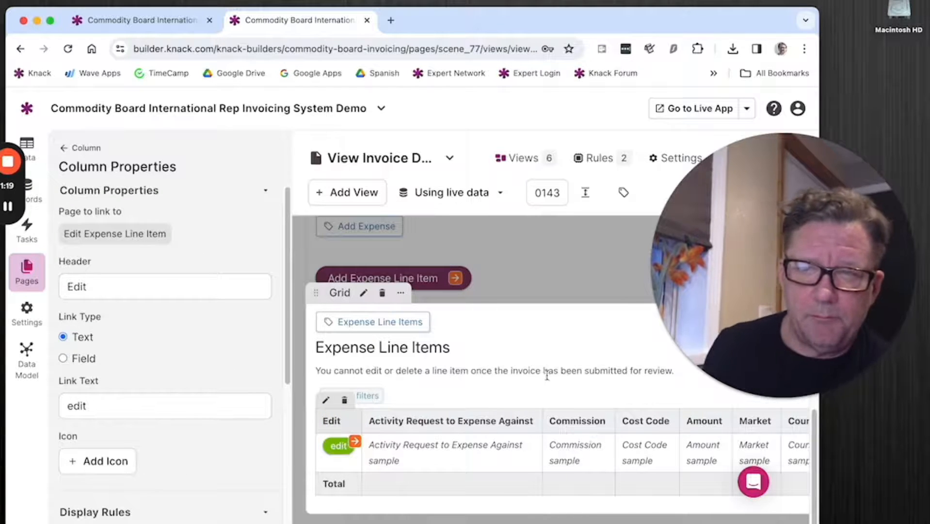
Open the Expense Line Items grid's Delete column properties and examine which field its display rule uses, leaving the rule as is.
{"action": "scroll", "coordinate": [546, 373], "scroll_direction": "right", "scroll_amount": 5}
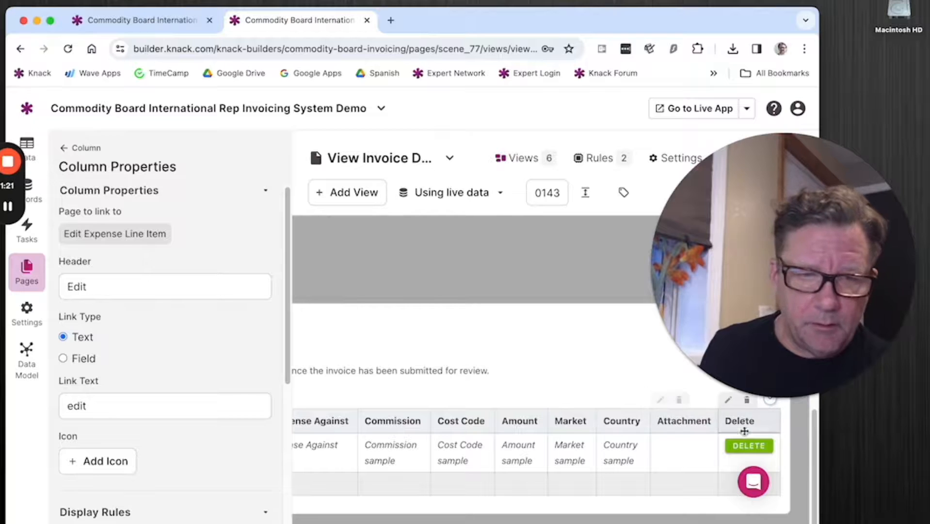
{"action": "left_click", "coordinate": [744, 422]}
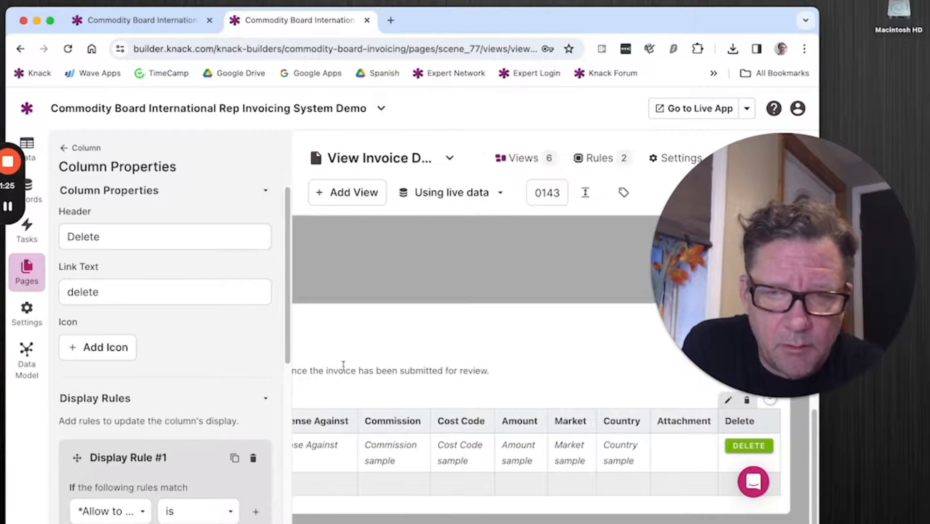
{"action": "scroll", "coordinate": [231, 377], "scroll_direction": "down", "scroll_amount": 4}
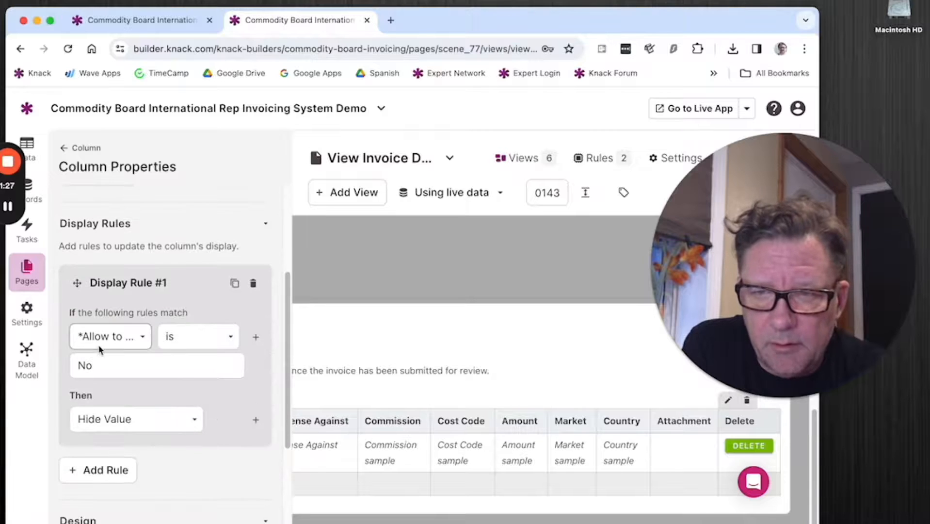
{"action": "left_click", "coordinate": [106, 339]}
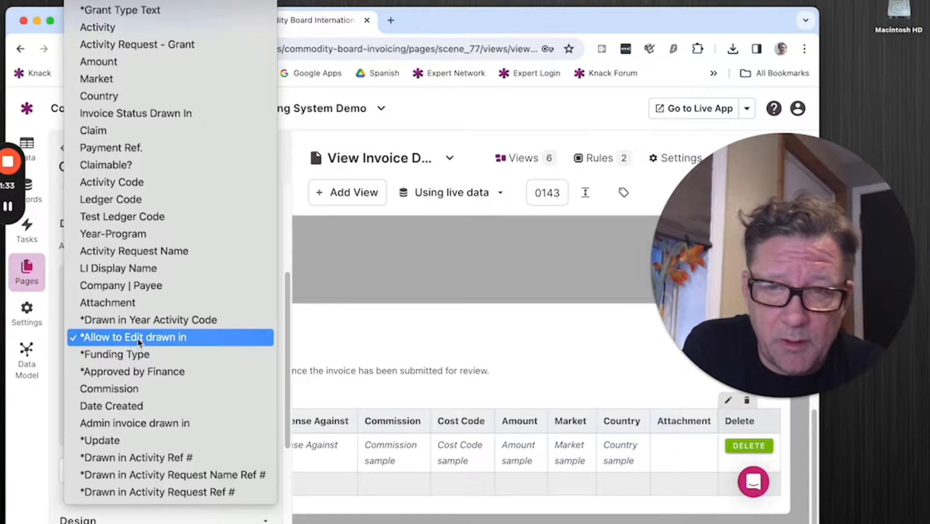
{"action": "left_click", "coordinate": [353, 340]}
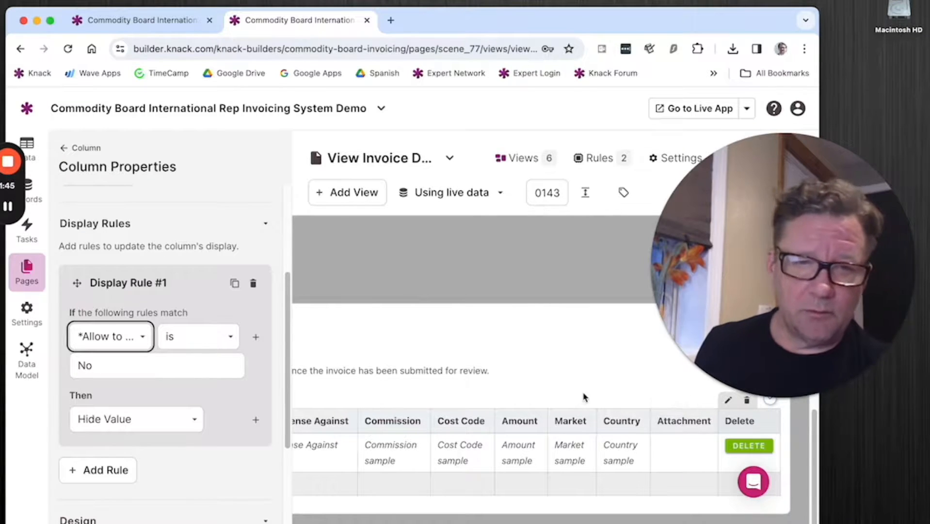
Go from the Expense Line Items grid to its linked Edit Expense Line Item page.
{"action": "left_click", "coordinate": [533, 392]}
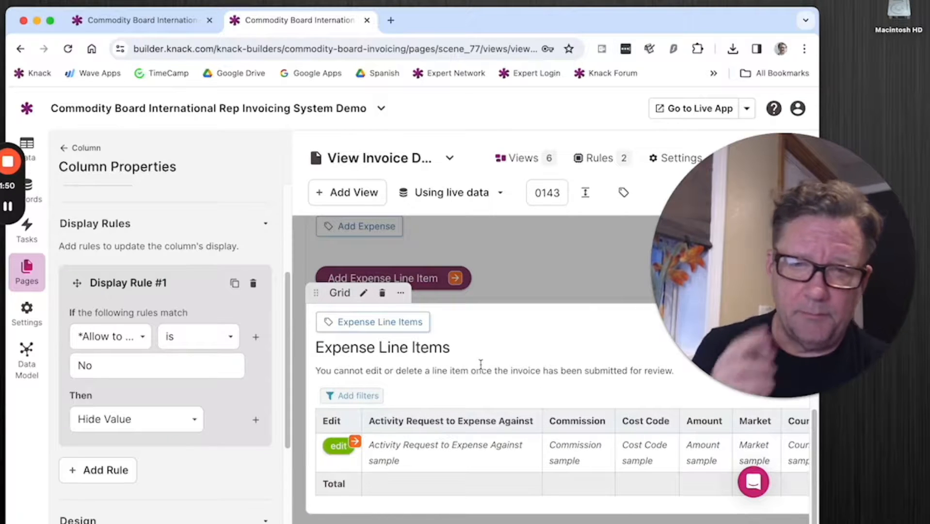
{"action": "left_click", "coordinate": [355, 443]}
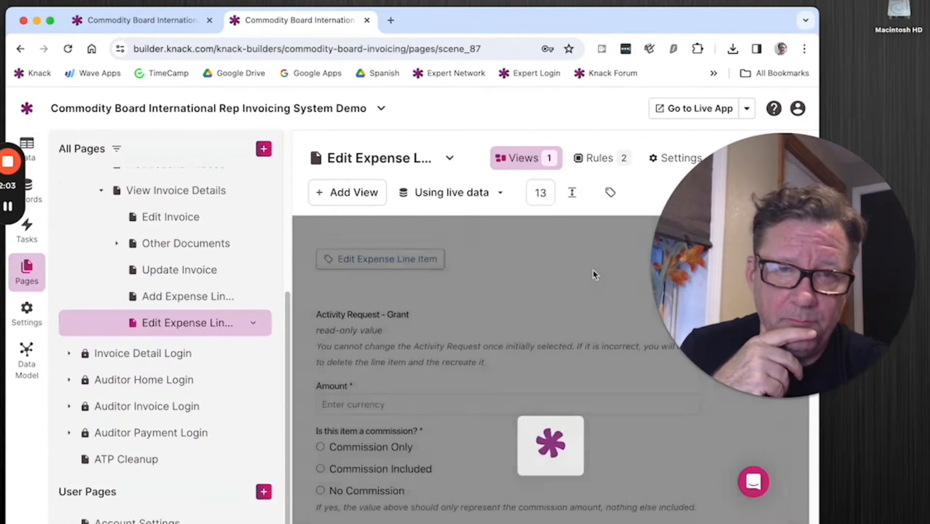